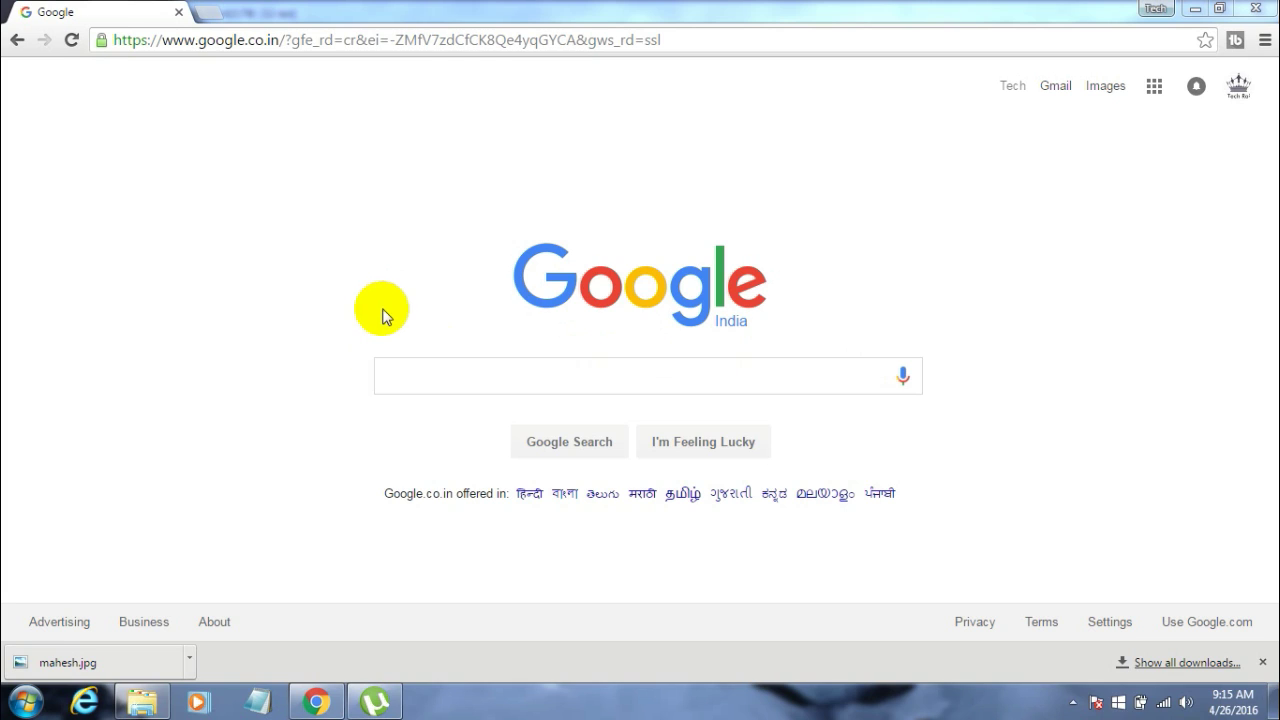
Search Google for "web store" and open the Chrome Web Store result.
click(407, 384)
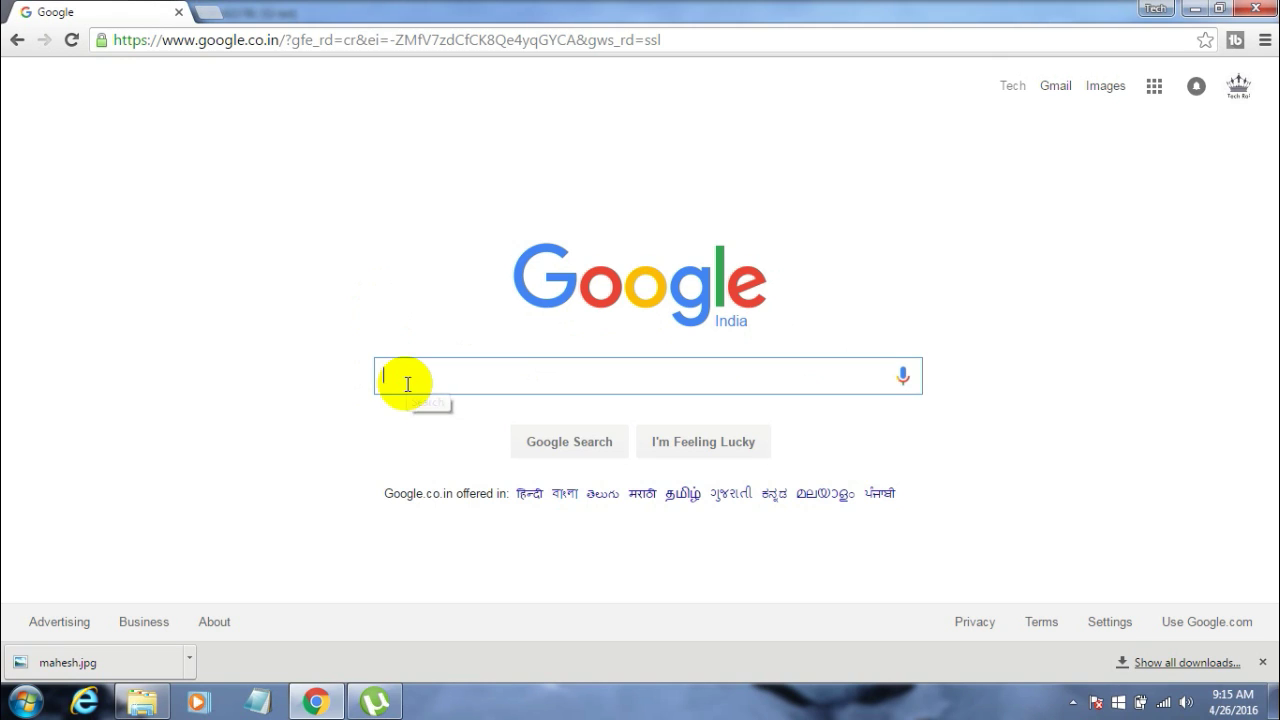
text(web)
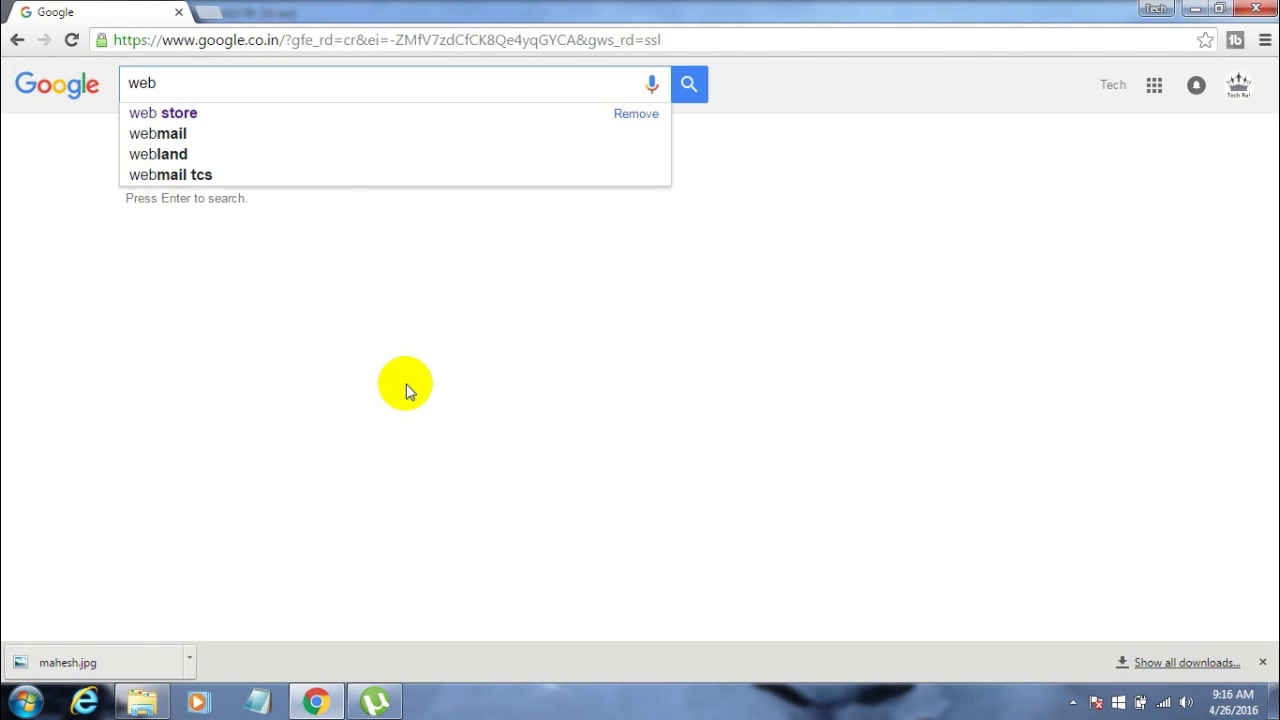
key(Down)
key(Return)
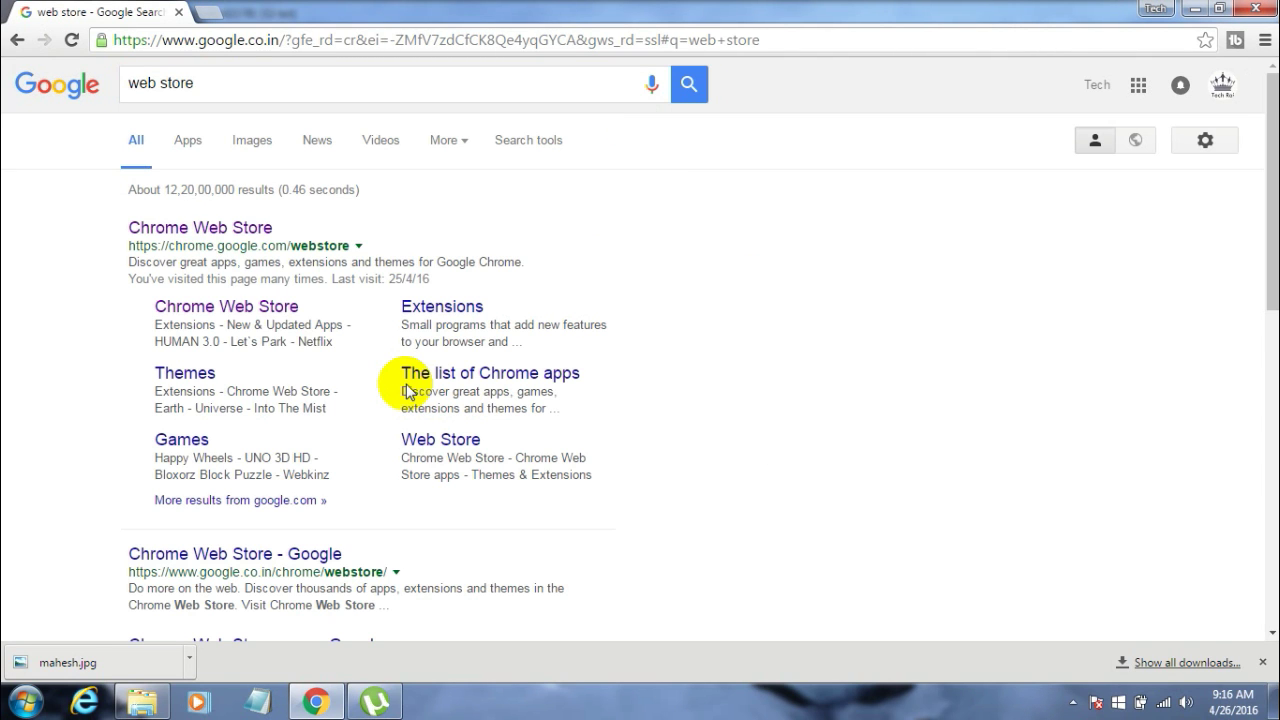
click(214, 230)
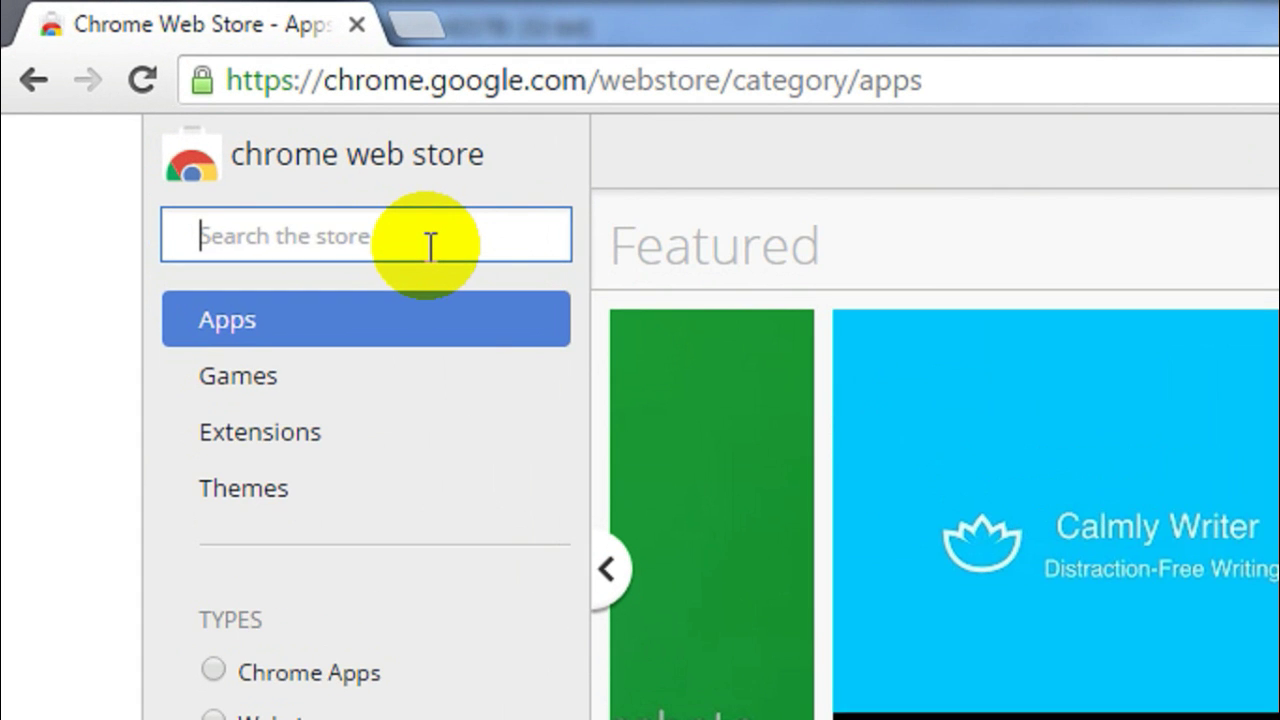
Search the Chrome Web Store for "facebook messenger".
text(fa)
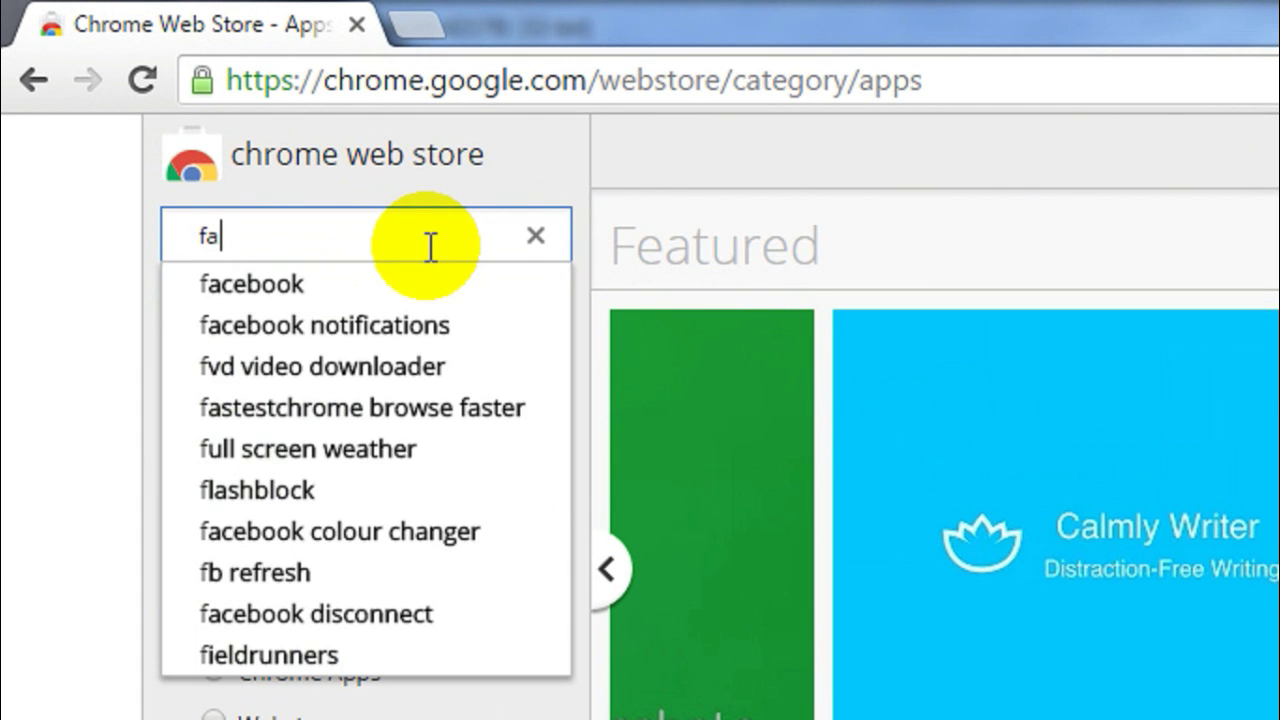
text(cebook mes)
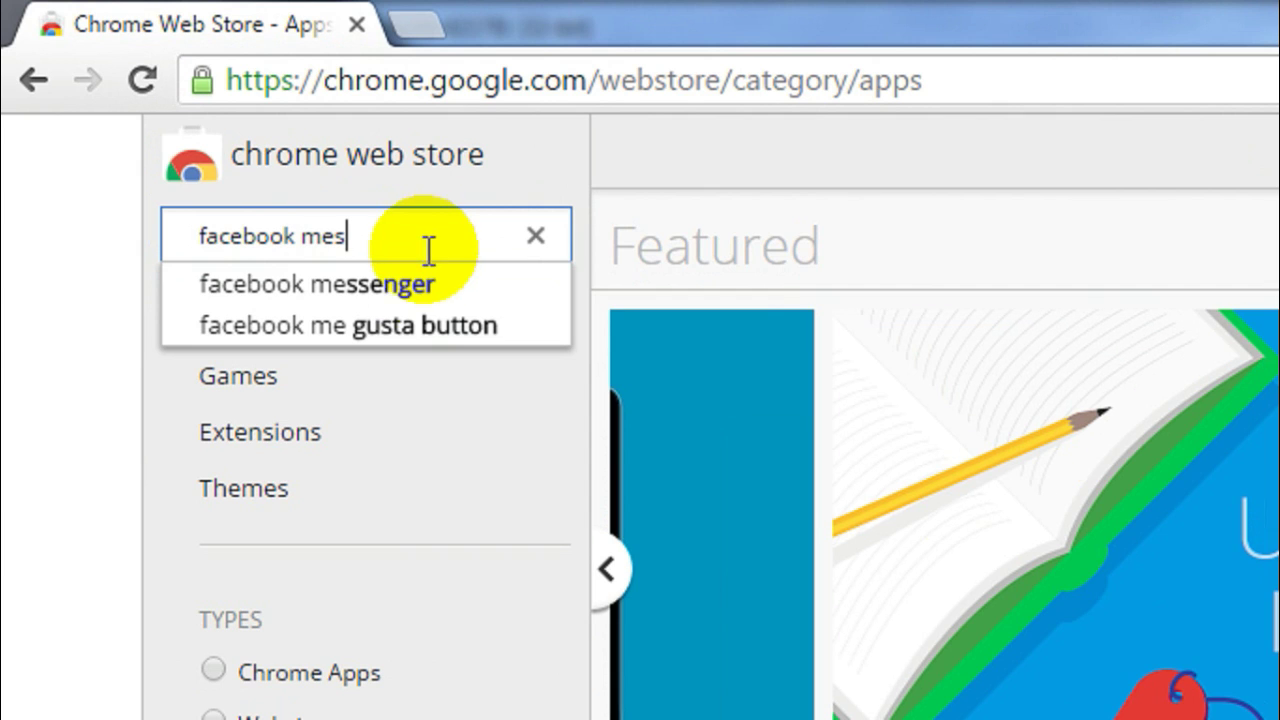
text(s)
click(389, 283)
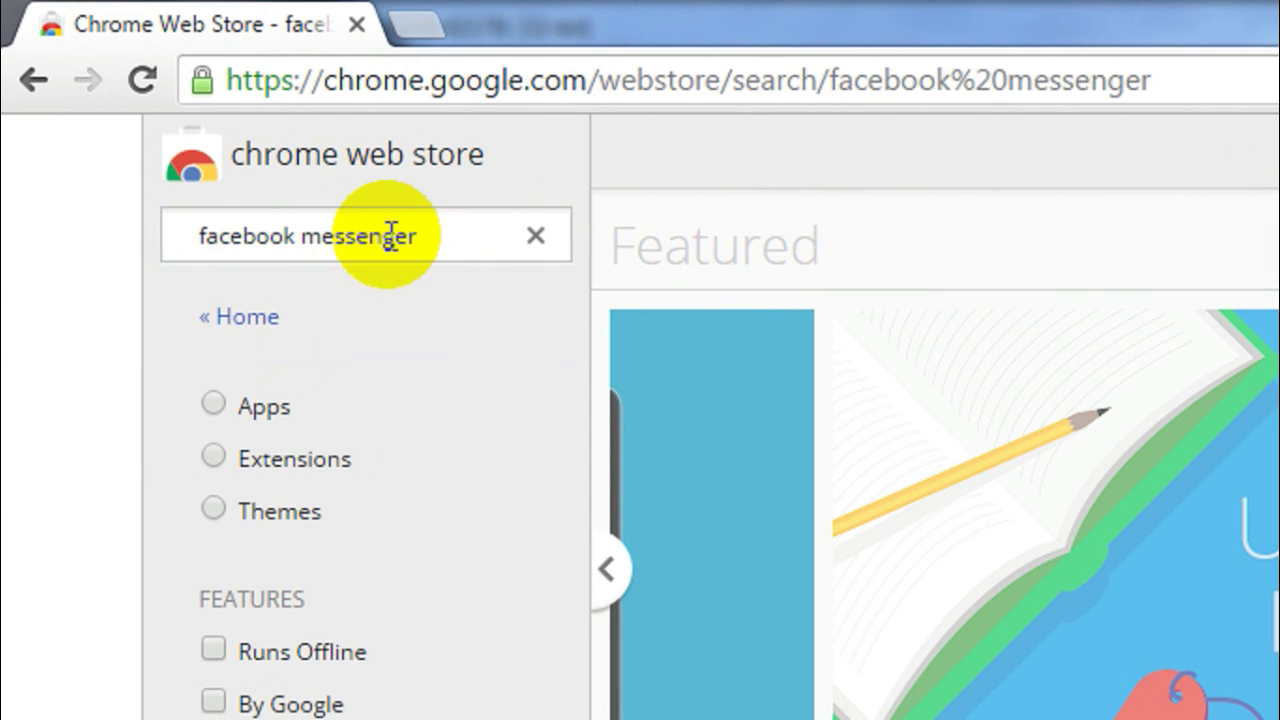
click(390, 236)
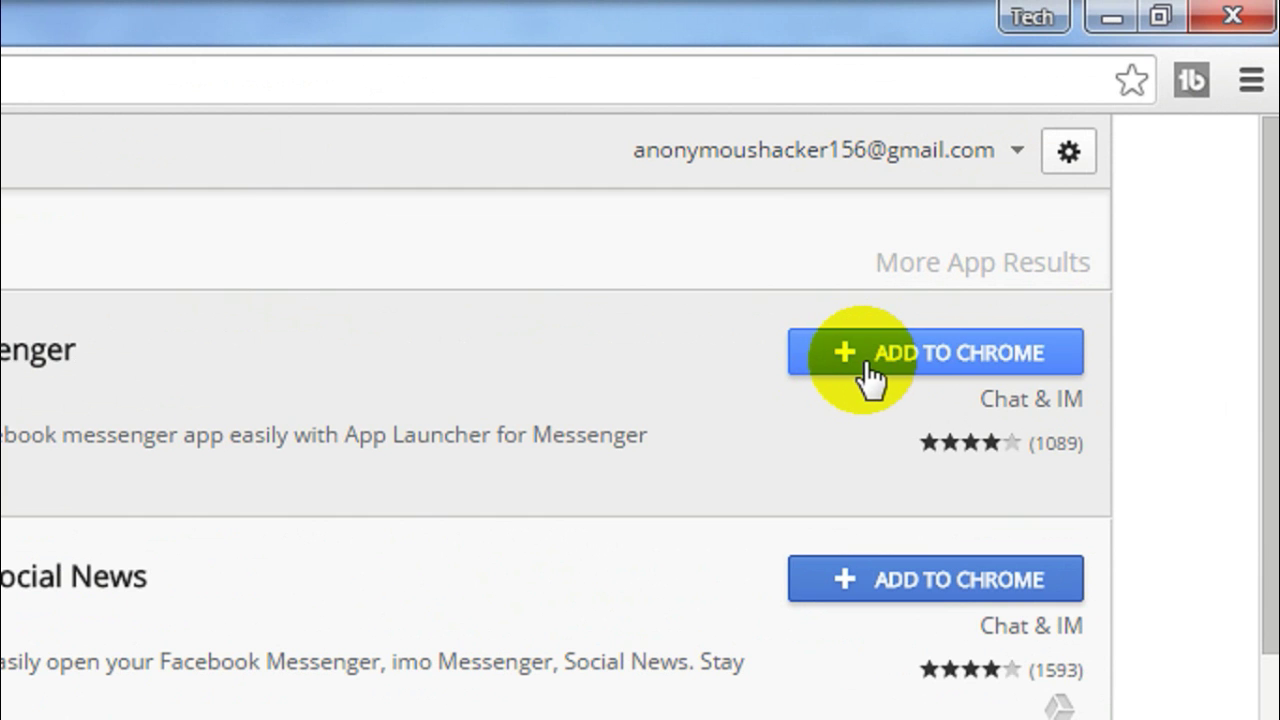
Add the "App Launcher for Messenger" app to Chrome and accept its permission request.
click(866, 370)
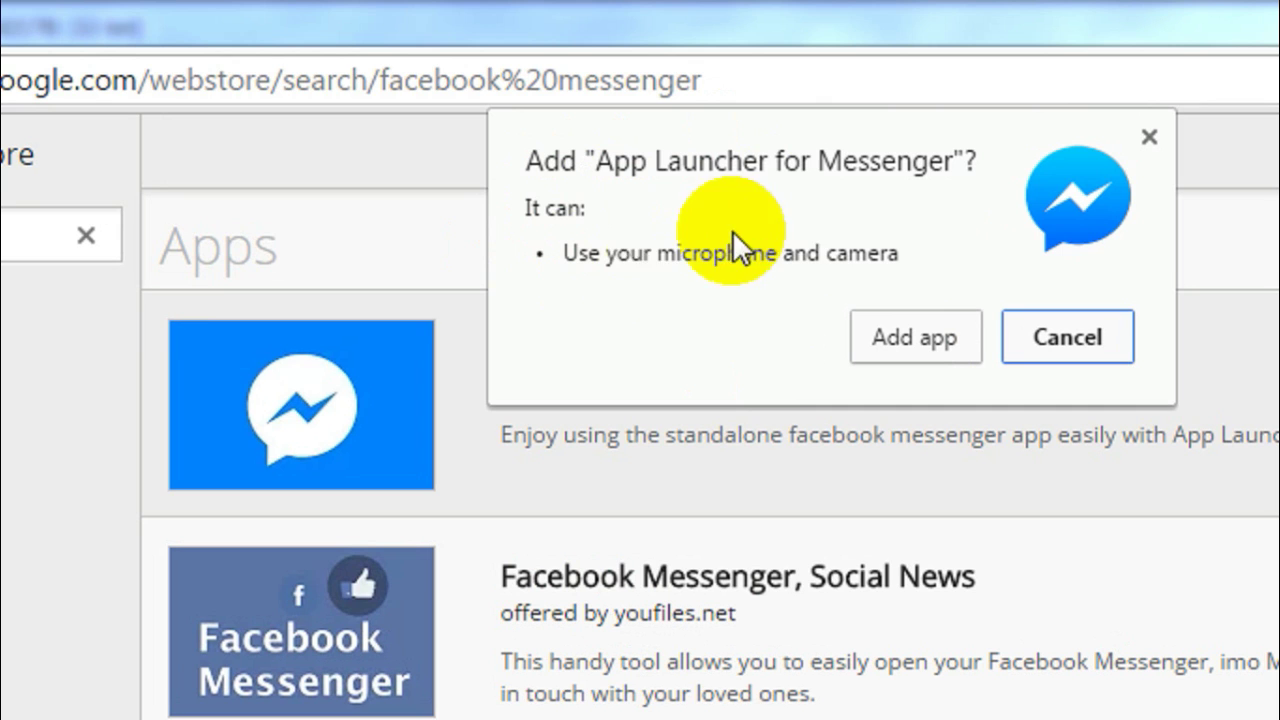
click(914, 335)
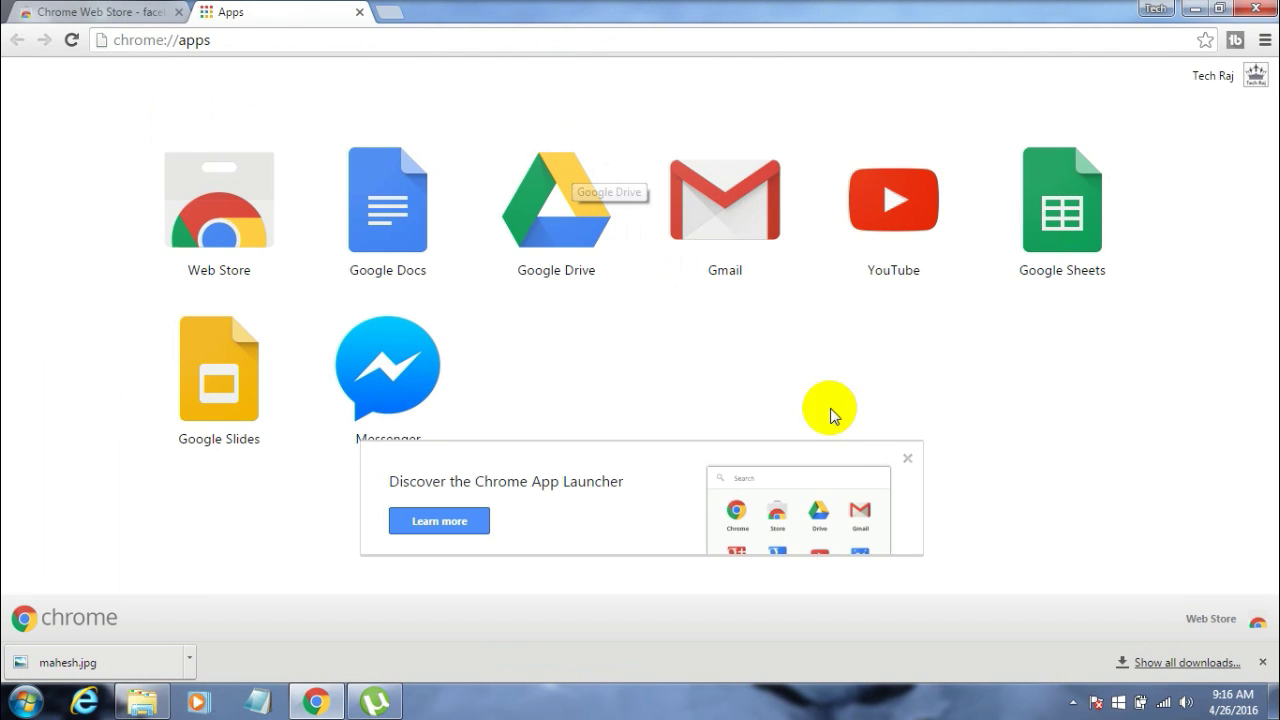
Dismiss the Chrome App Launcher promotion, then launch the Messenger app in its own window.
click(905, 460)
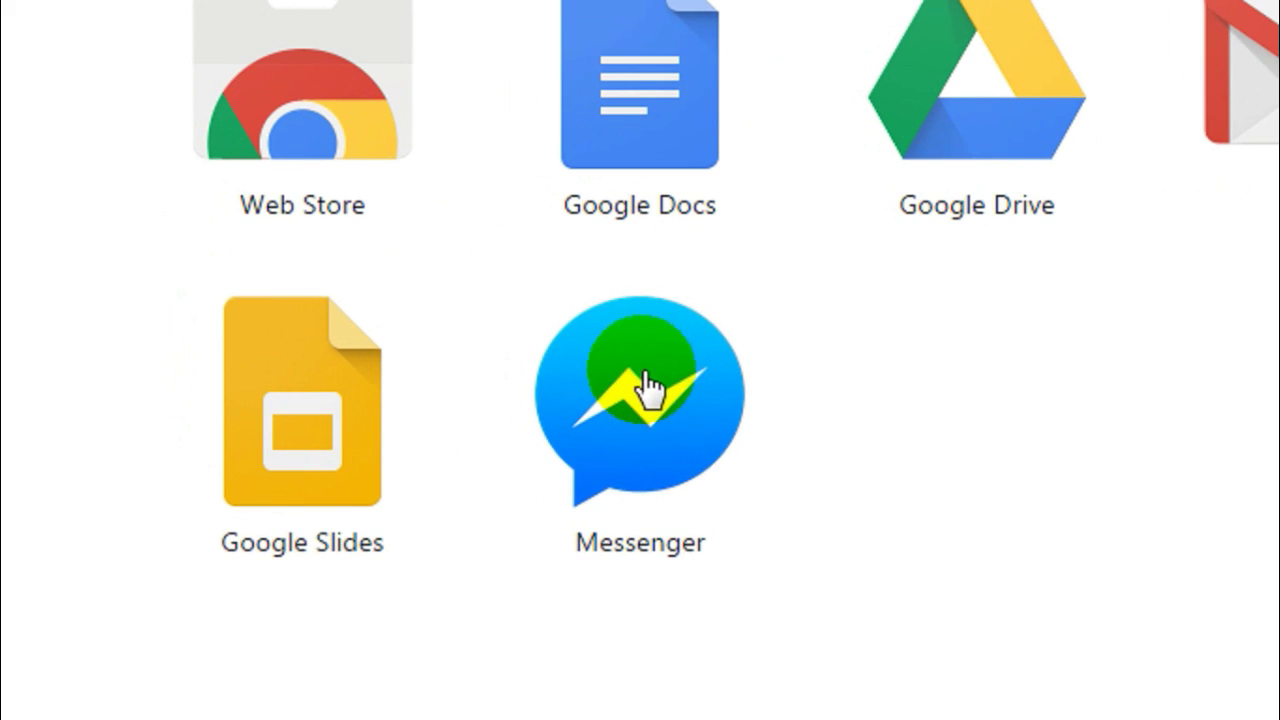
click(645, 378)
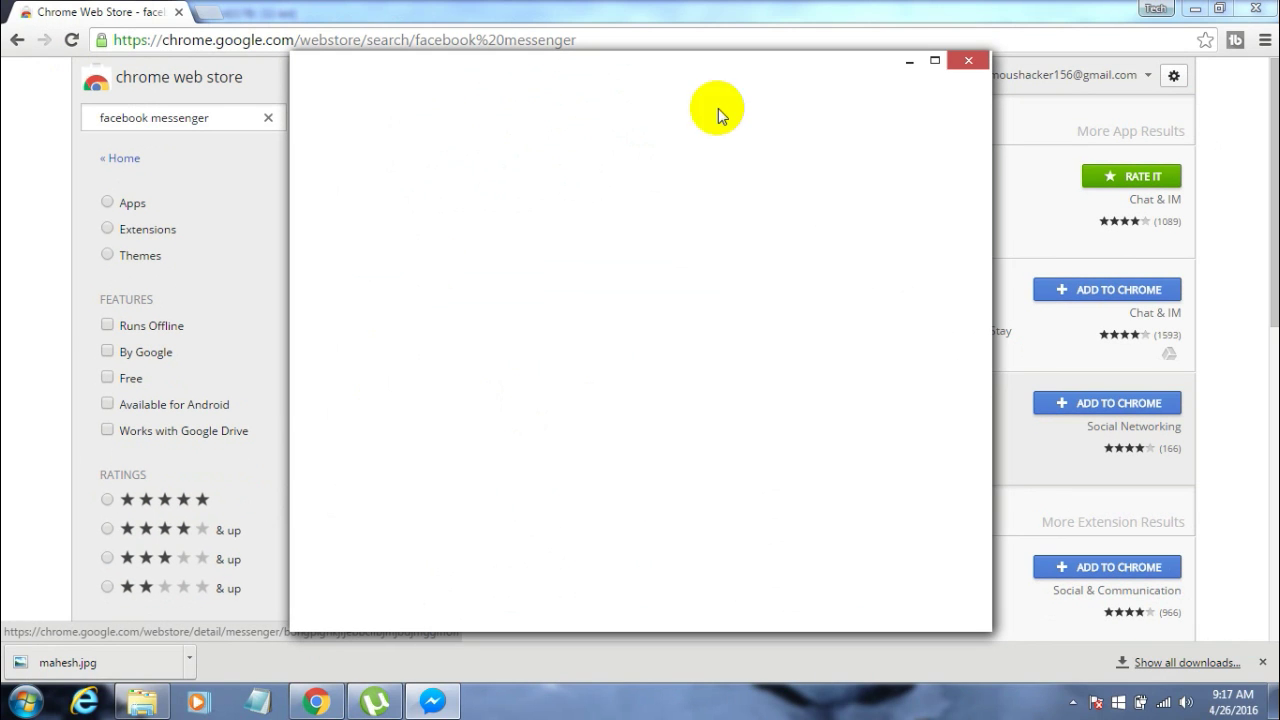
drag(838, 70, 803, 77)
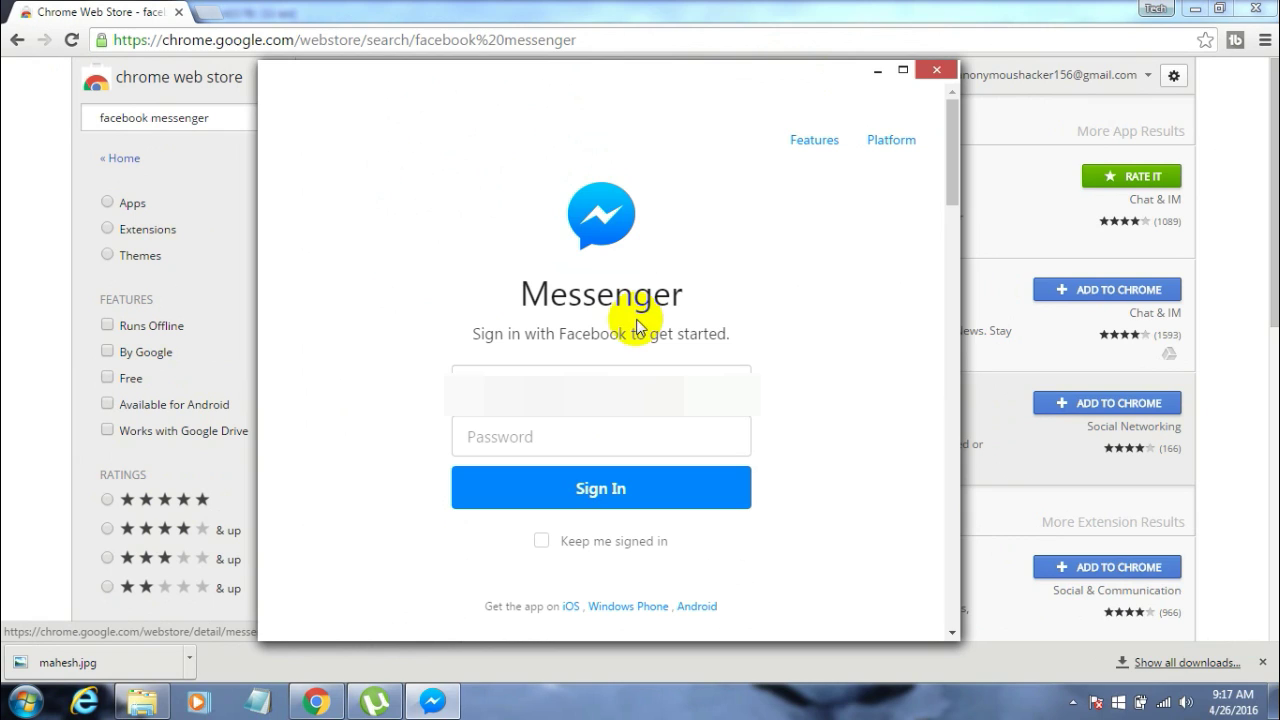
Enter the account password in the Messenger sign-in form and sign in with the prefilled account.
click(609, 386)
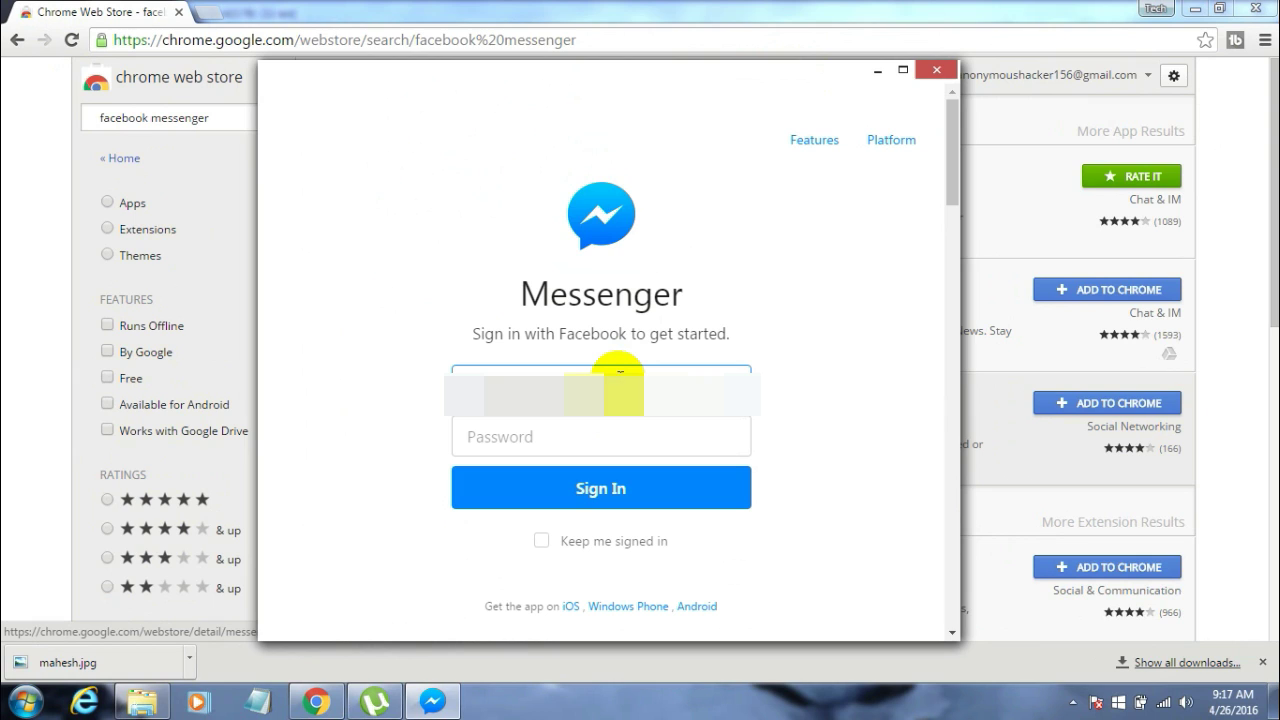
key(Tab)
text(********)
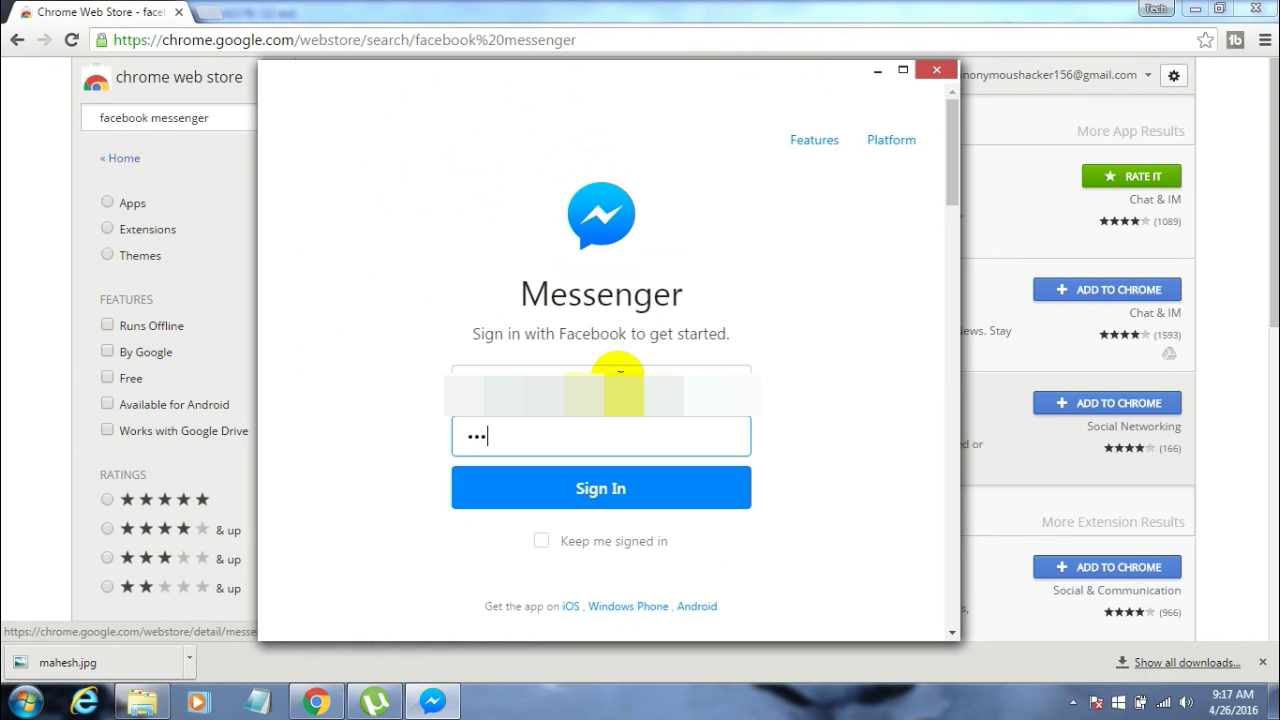
text(**)
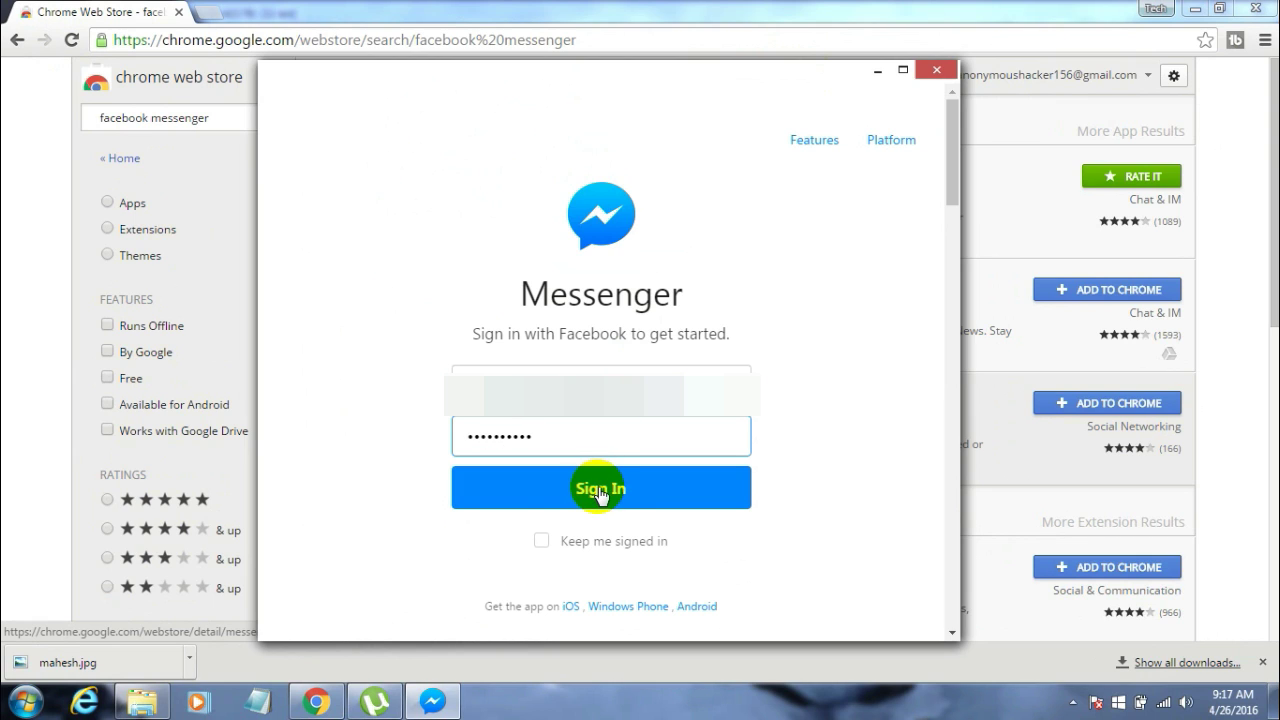
click(572, 494)
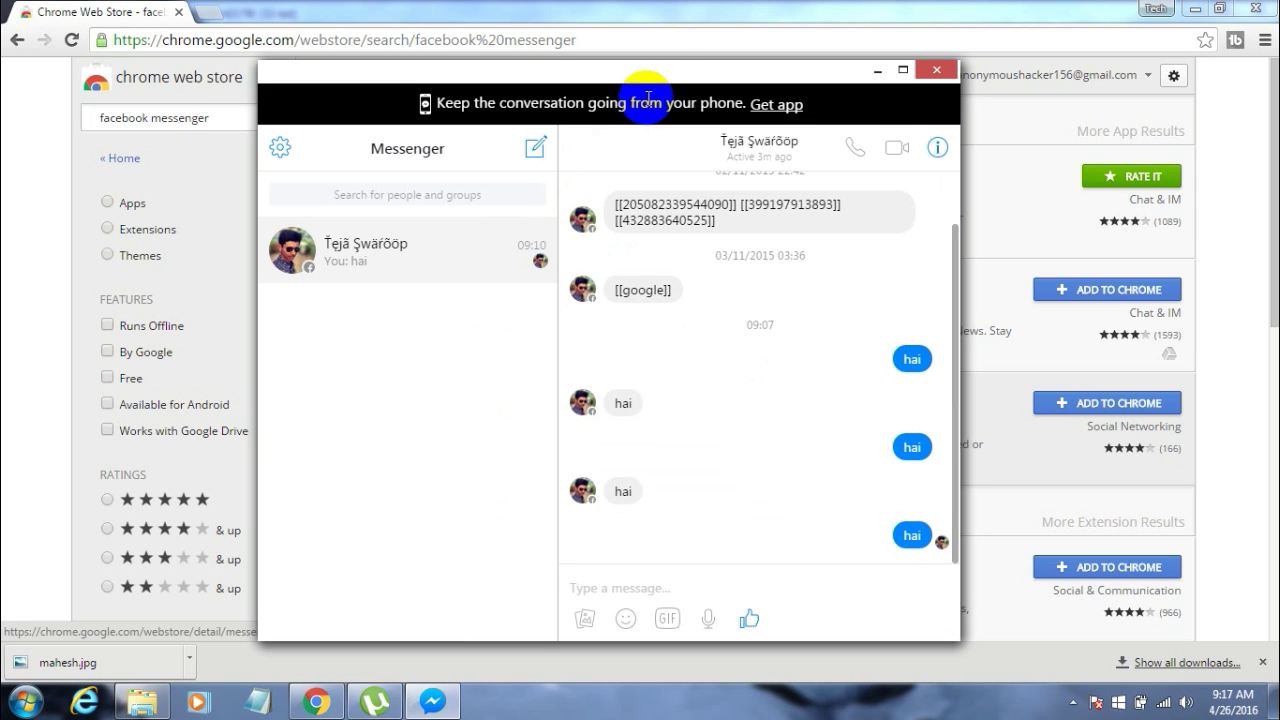
Maximize the Messenger window and select the existing conversation in the chat list.
double_click(687, 80)
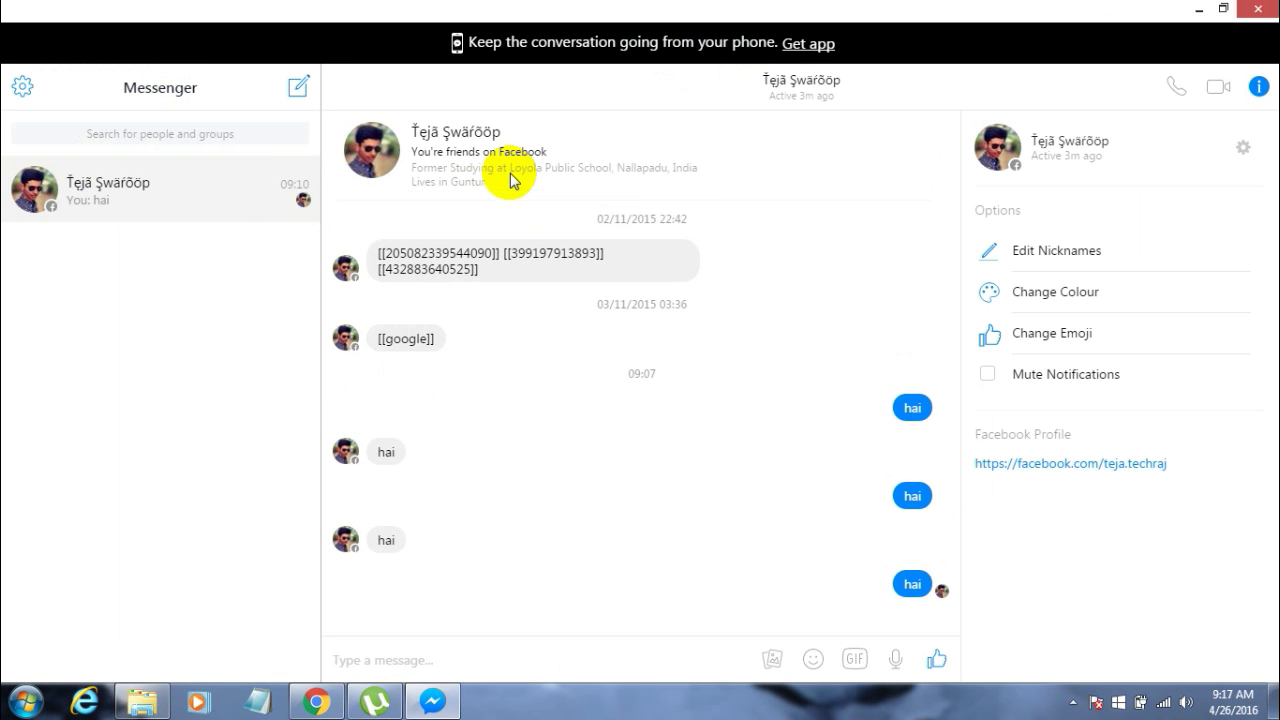
click(185, 222)
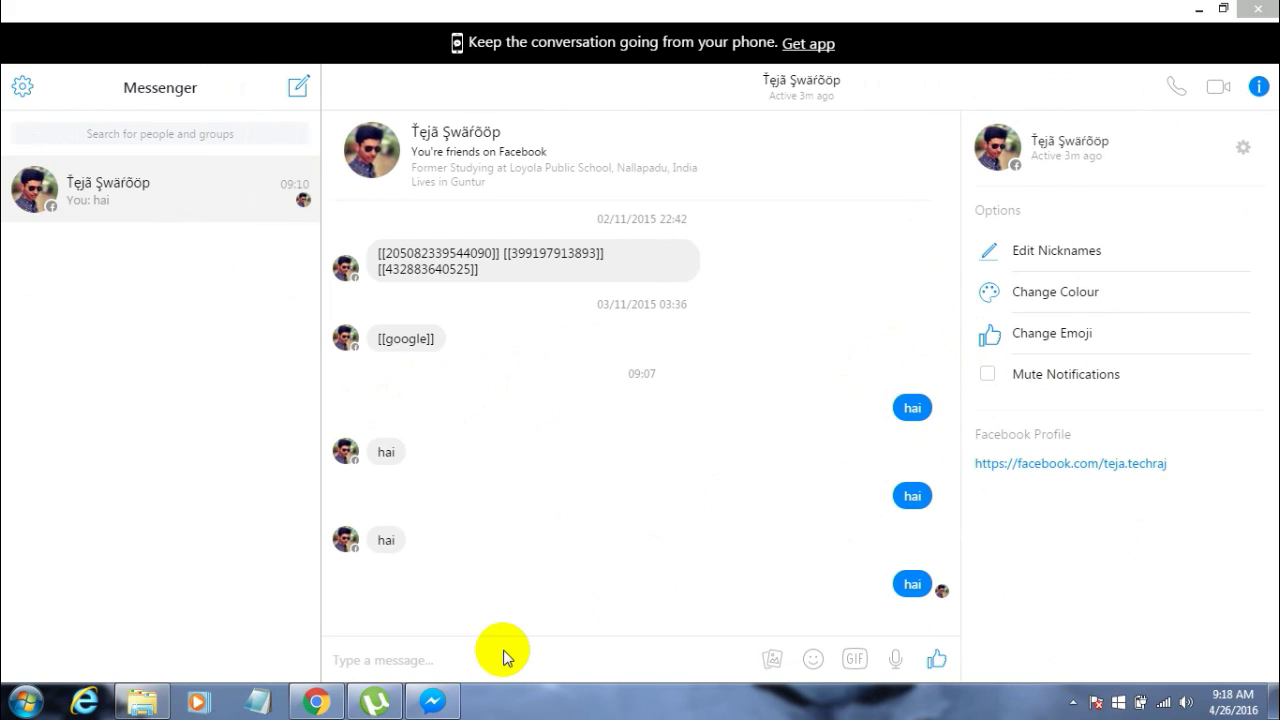
Log out of the current Messenger account.
drag(386, 49, 385, 35)
click(23, 89)
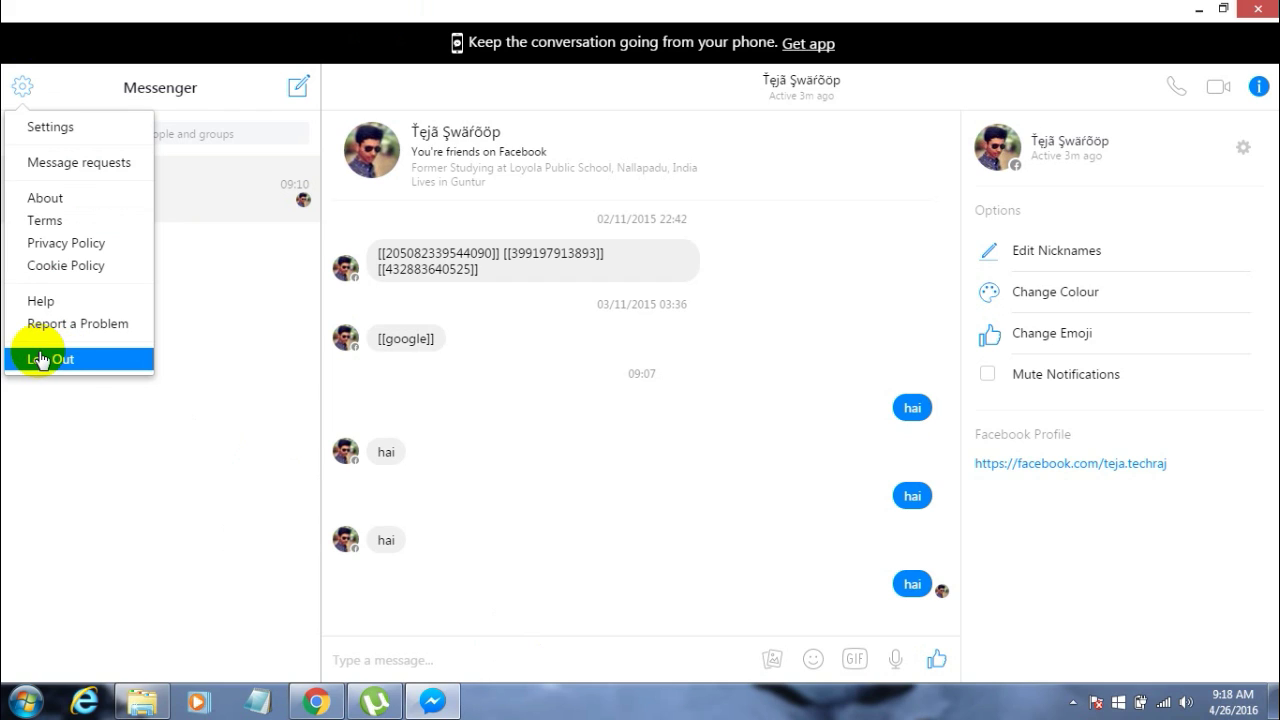
click(75, 422)
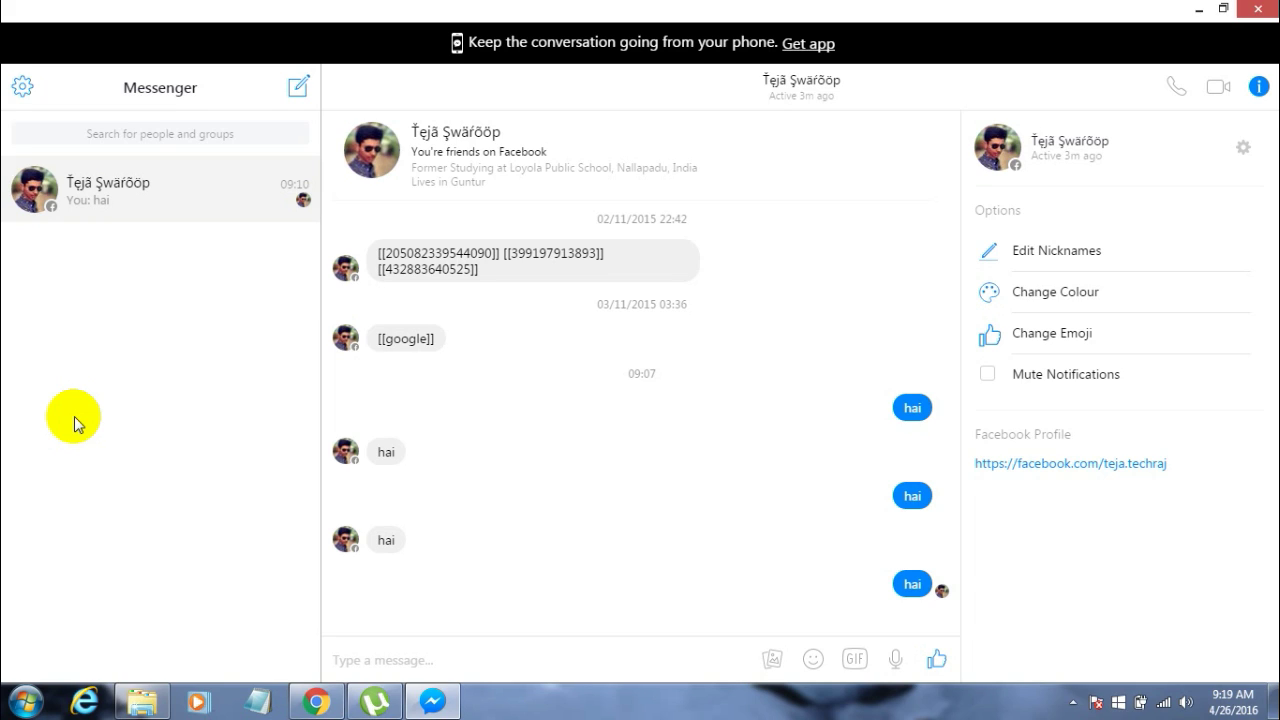
click(23, 88)
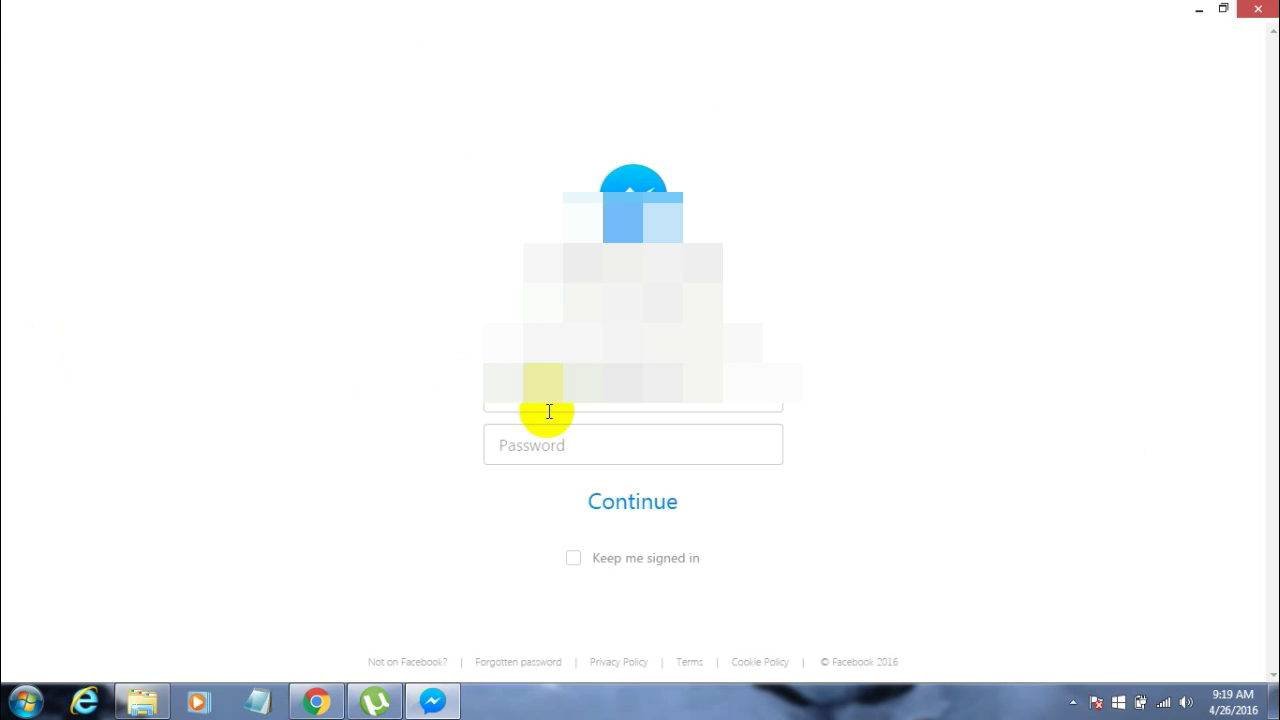
Activate the account e-mail or phone field in the Messenger sign-in form.
click(549, 411)
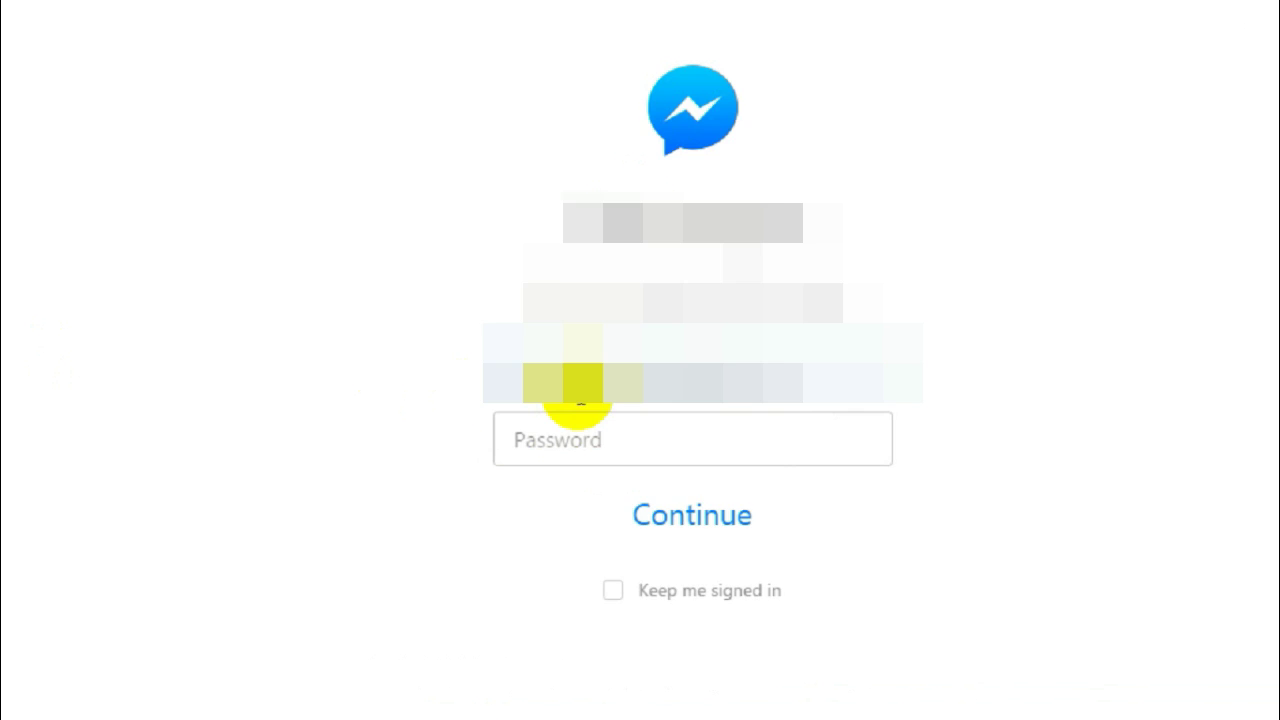
click(738, 397)
click(509, 385)
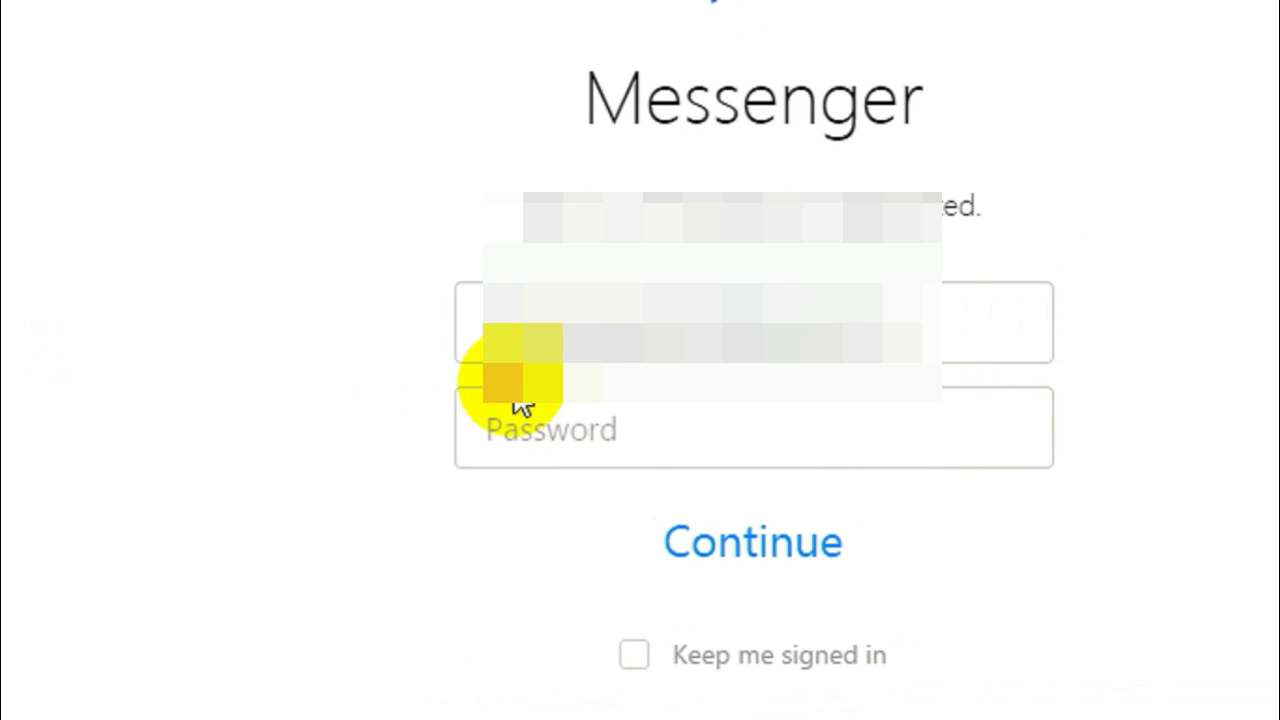
click(620, 340)
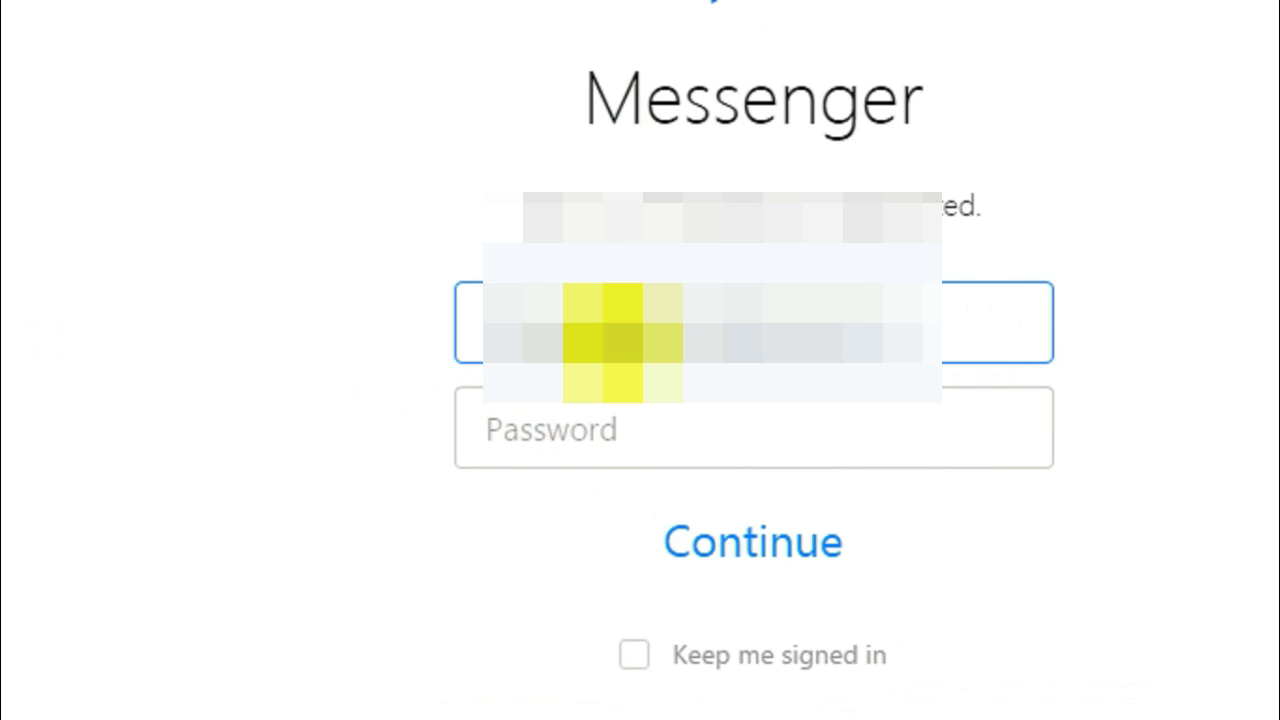